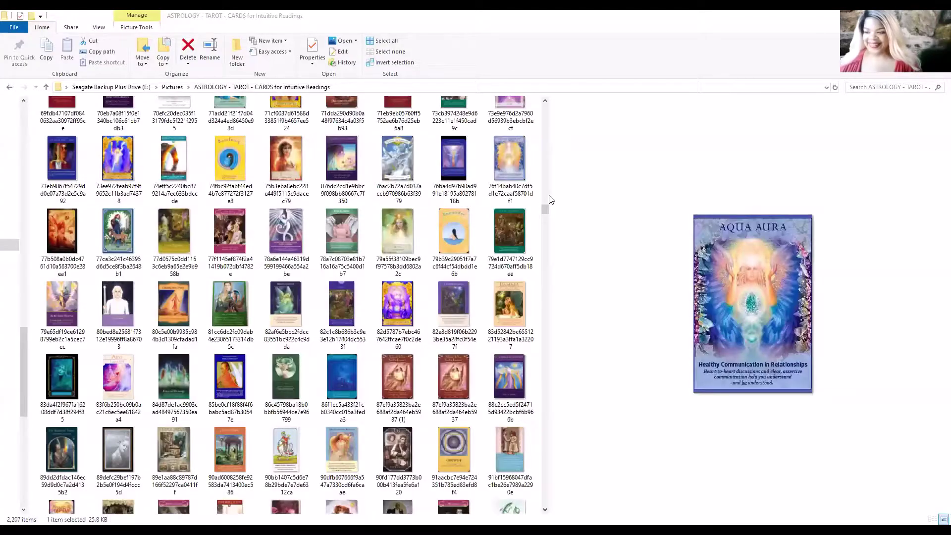
drag(543, 211, 545, 105)
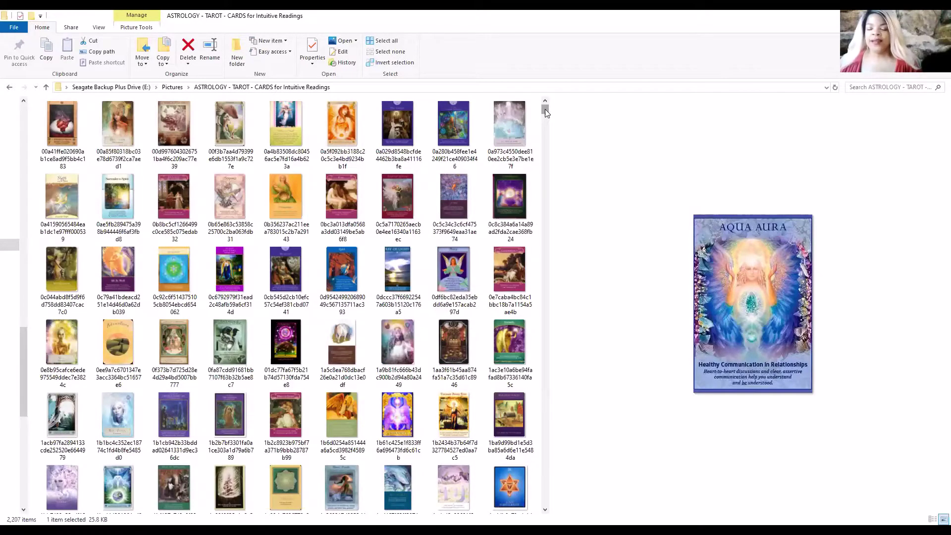
drag(545, 112, 546, 288)
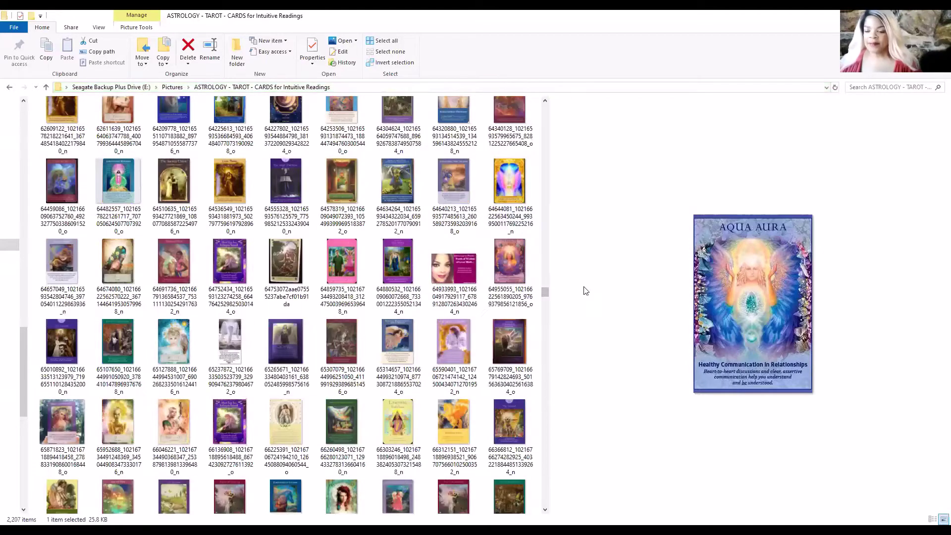
mouse_move(545, 291)
mouse_down()
mouse_move(546, 306)
mouse_move(546, 291)
mouse_up()
click(455, 278)
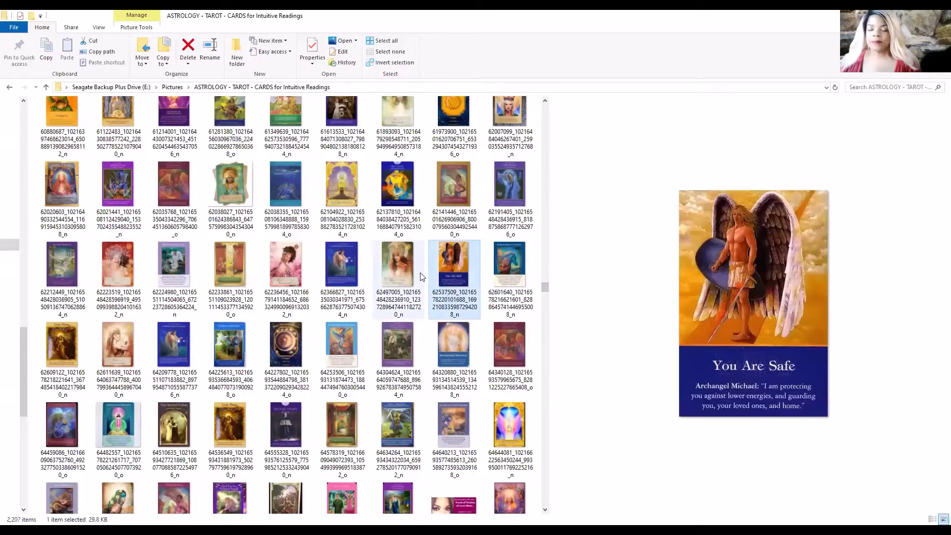
click(398, 279)
click(429, 304)
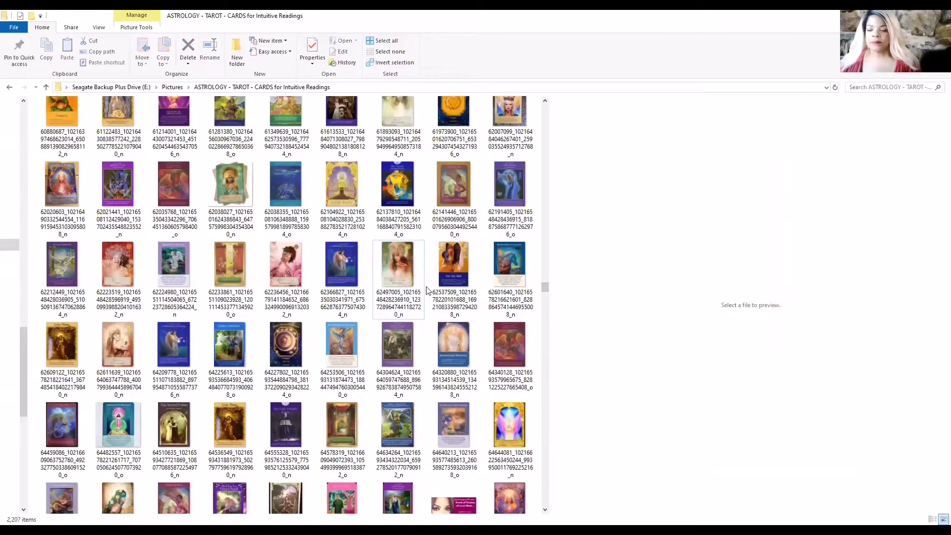
click(442, 277)
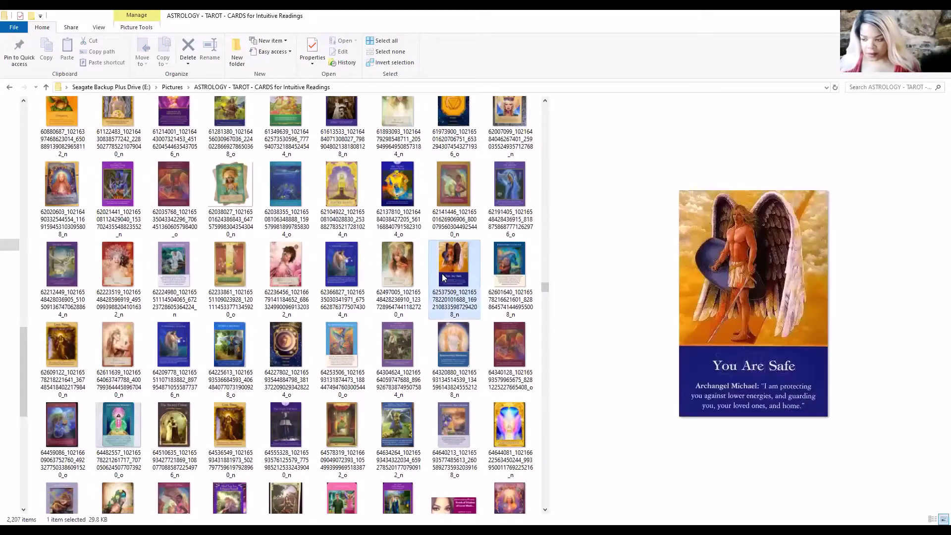
click(411, 274)
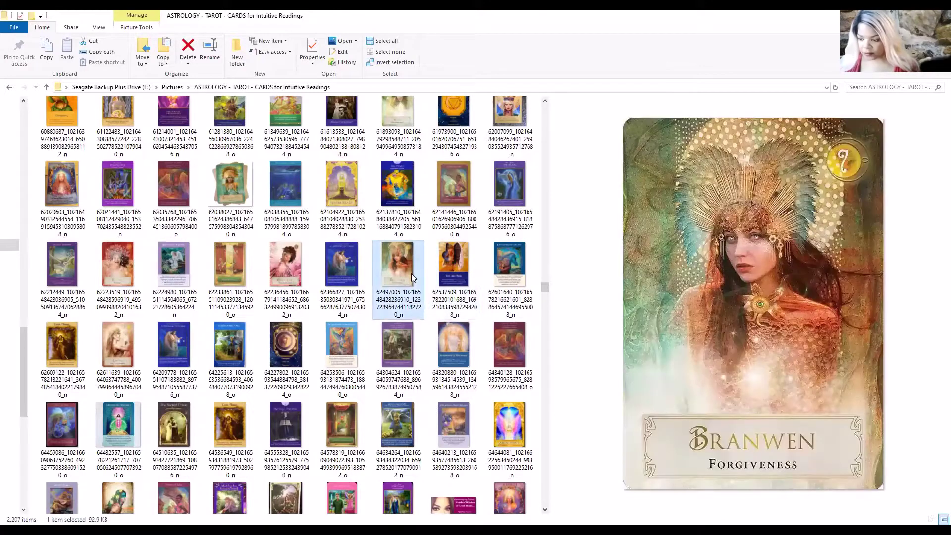
click(446, 275)
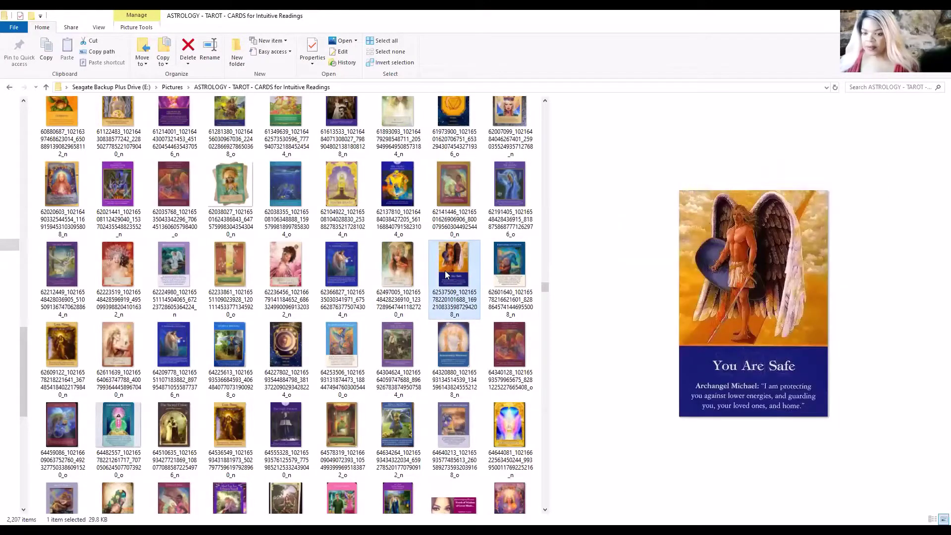
click(420, 270)
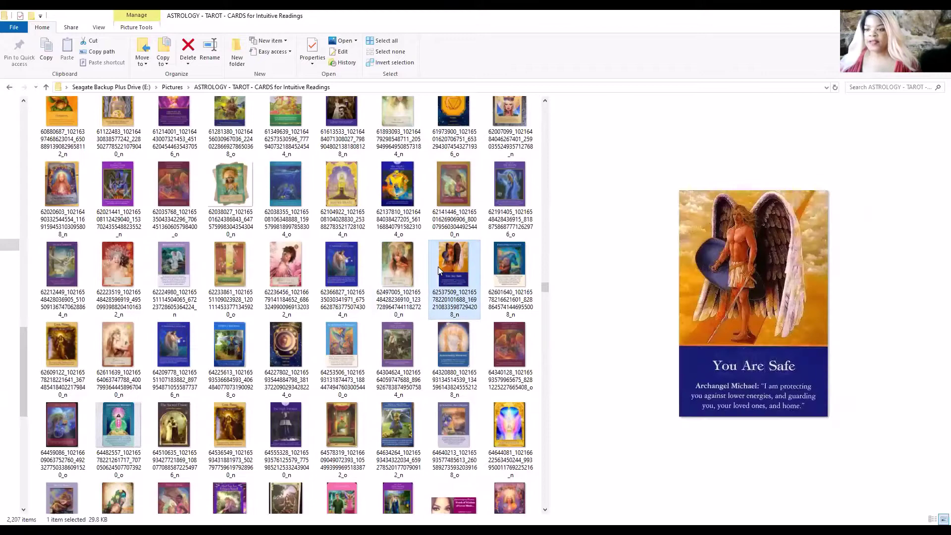